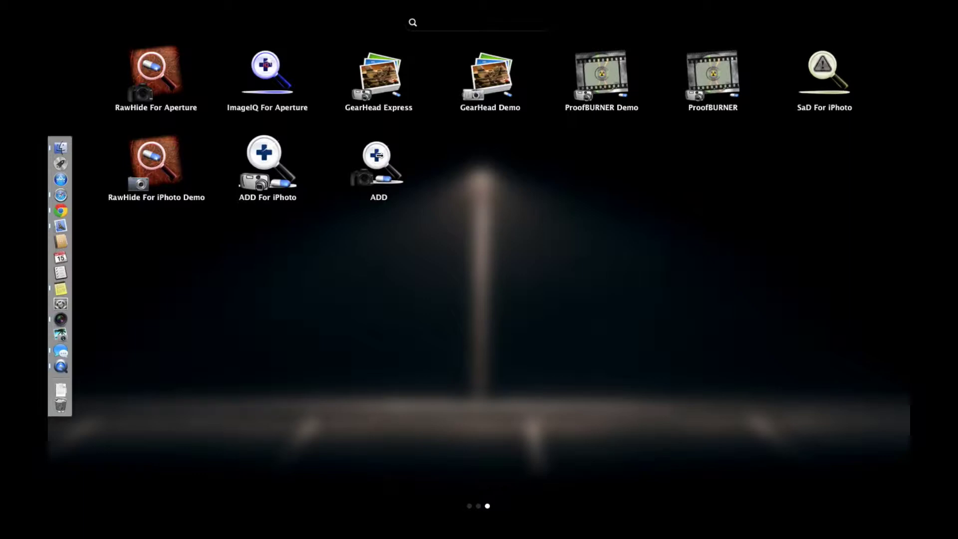
# Run an ADD full-library scan that flags 30 hash duplicates and 529 similar images, then return to Aperture.
pyautogui.click(378, 155)
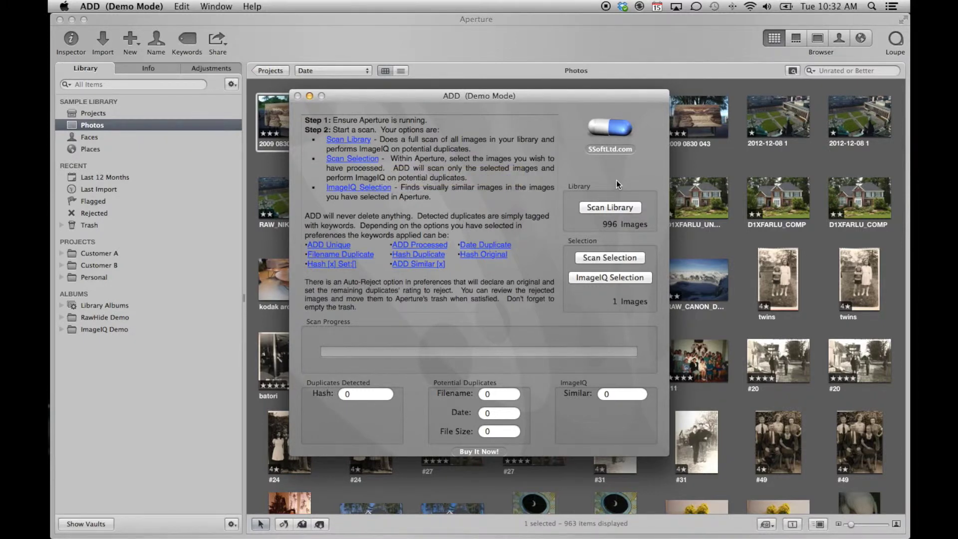
pyautogui.click(609, 207)
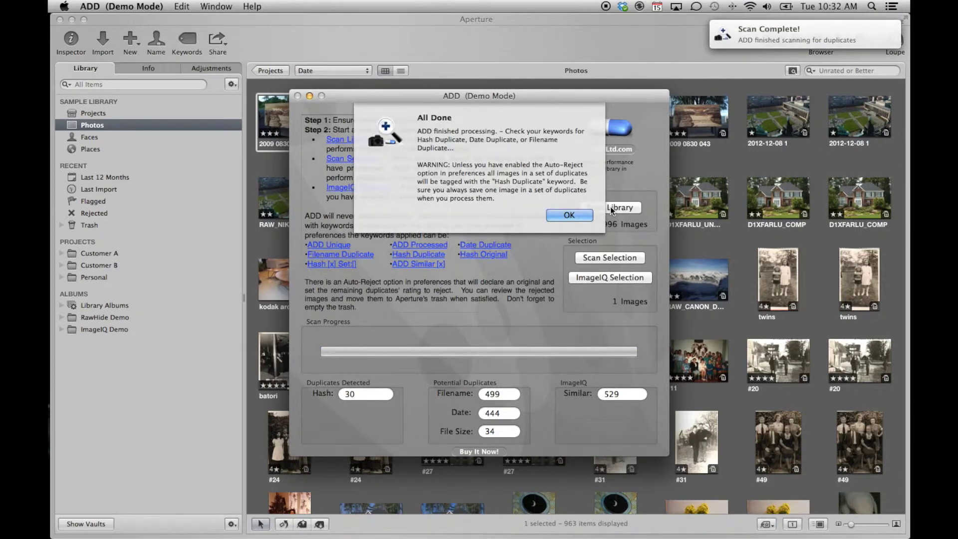
pyautogui.click(582, 215)
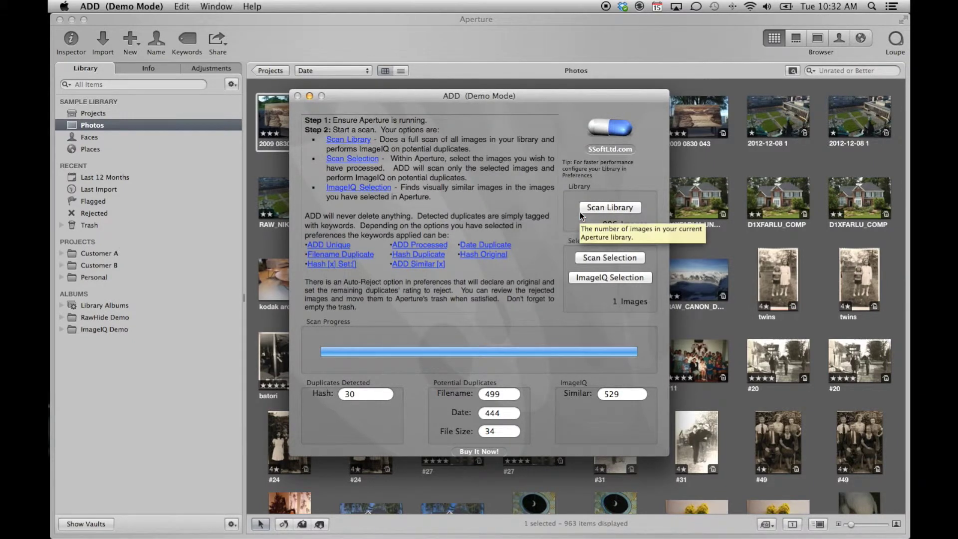
pyautogui.click(834, 70)
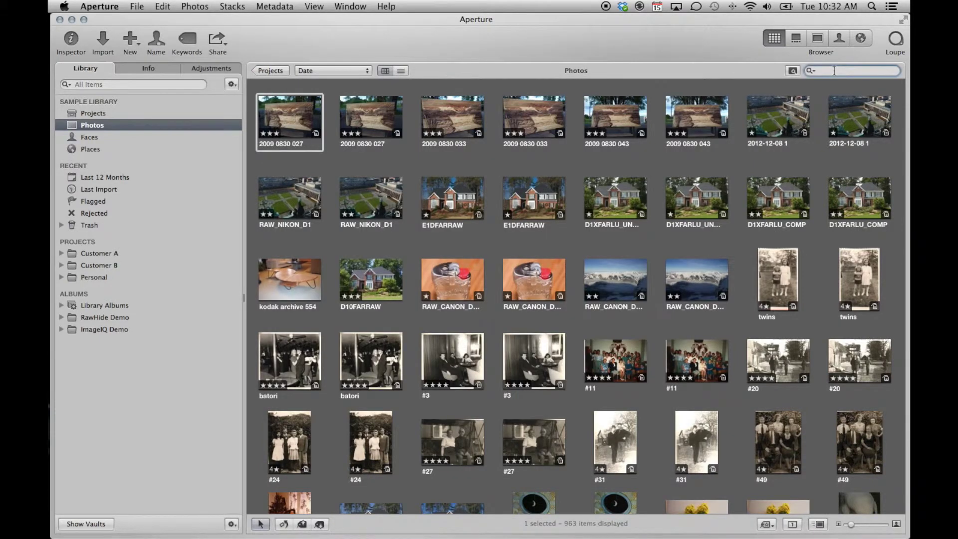
# Search photos for 'hash duplicate', then 'similar' to review the 529 flagged images, and clear the search.
pyautogui.write('hash duplicate')
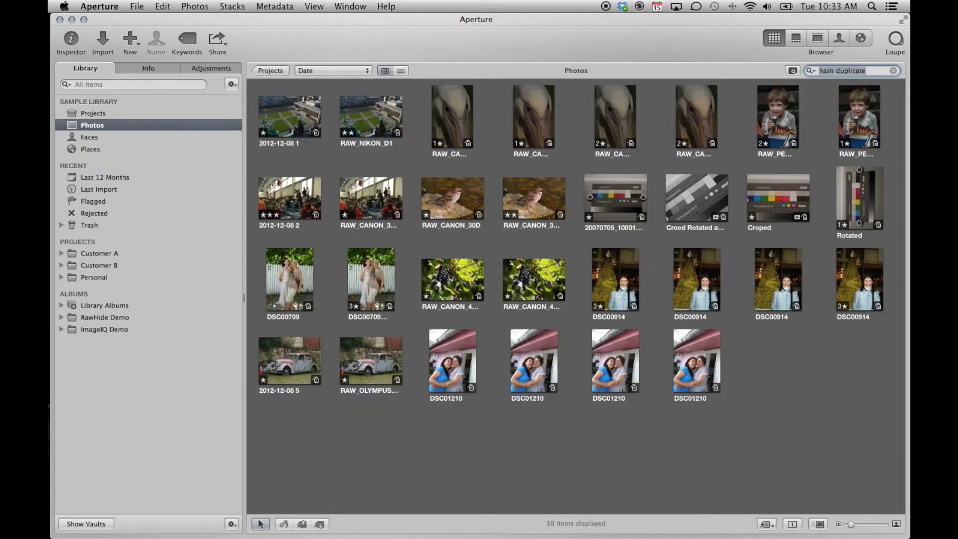
pyautogui.click(894, 71)
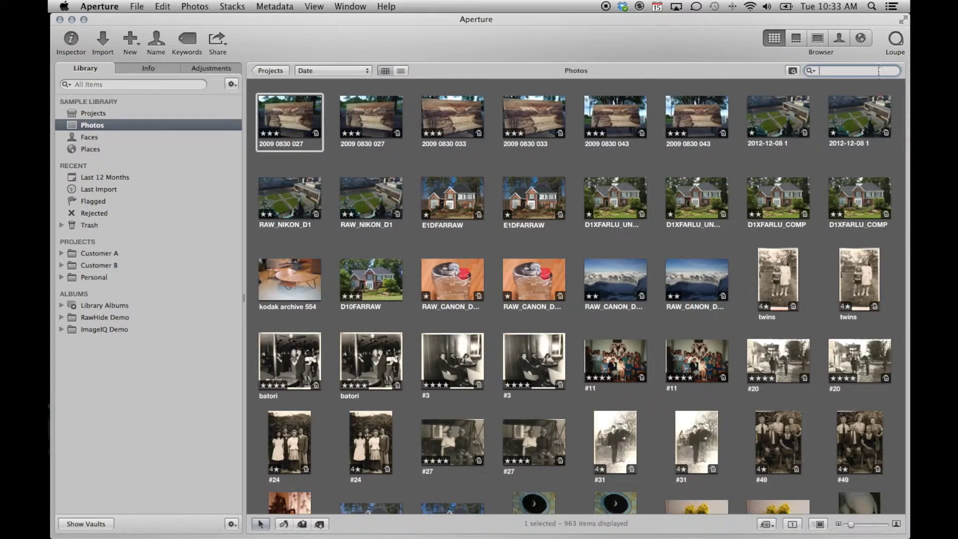
pyautogui.write('similar')
pyautogui.press('Return')
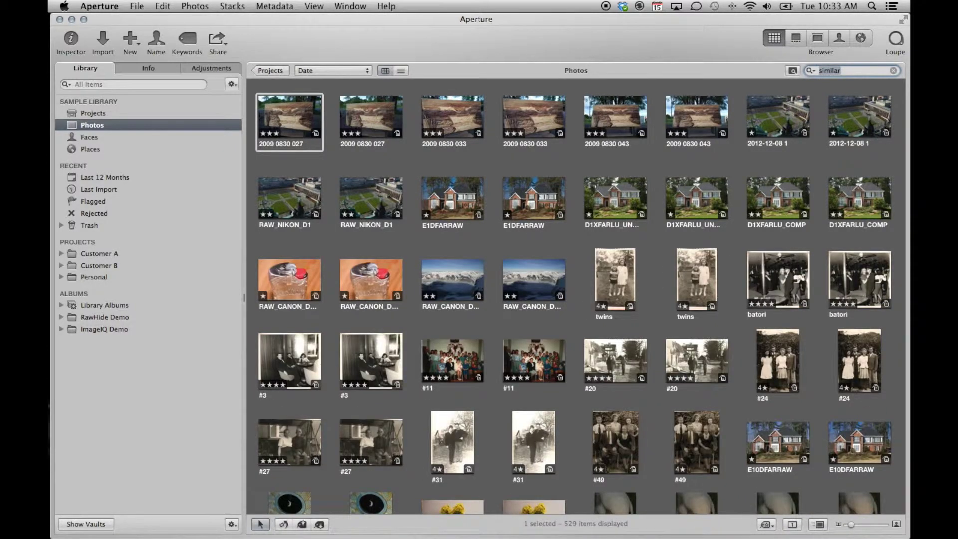
pyautogui.scroll(-5, 795, 197)
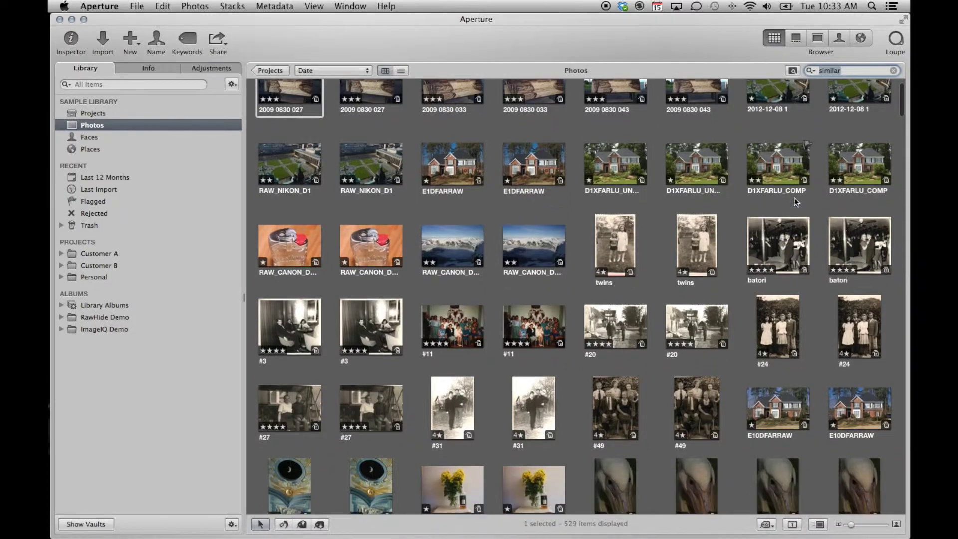
pyautogui.scroll(5, 794, 201)
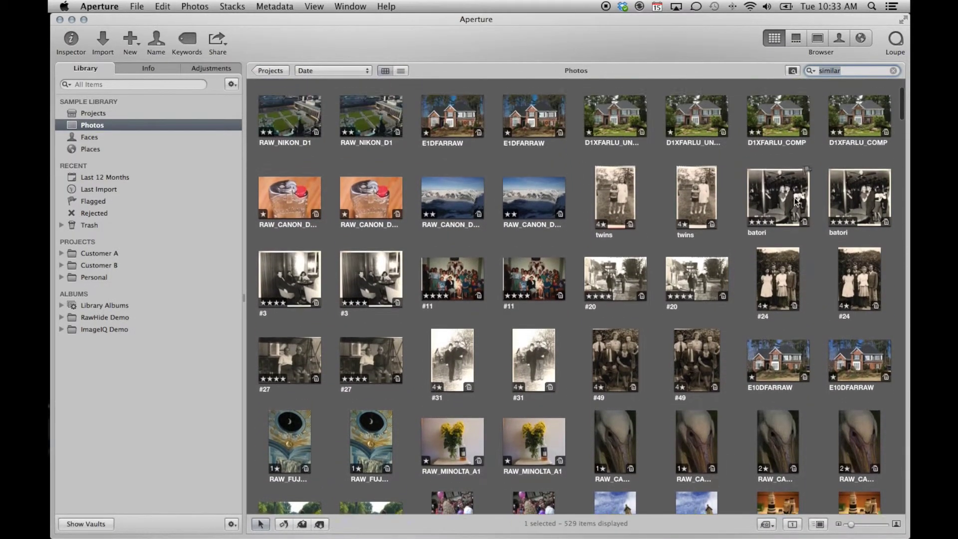
pyautogui.click(893, 71)
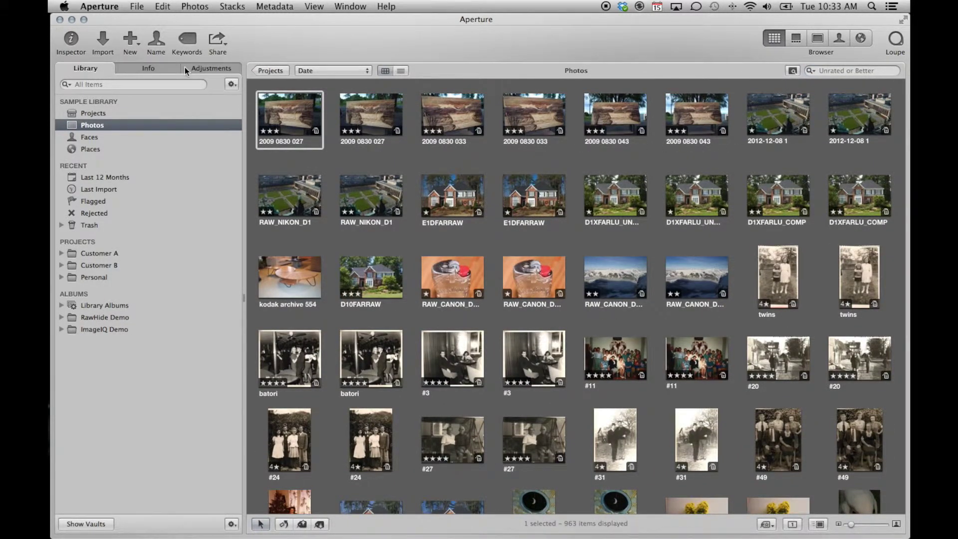
# Import and merge the SSoftLtd.com Smart Albums library, then open Hash Duplicates with Originals.
pyautogui.click(139, 7)
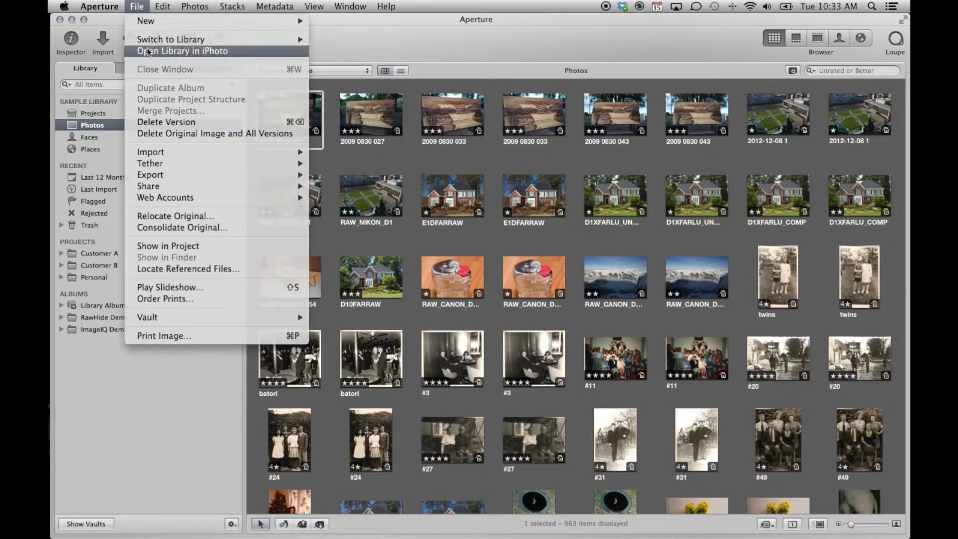
pyautogui.moveTo(290, 151)
pyautogui.click(353, 176)
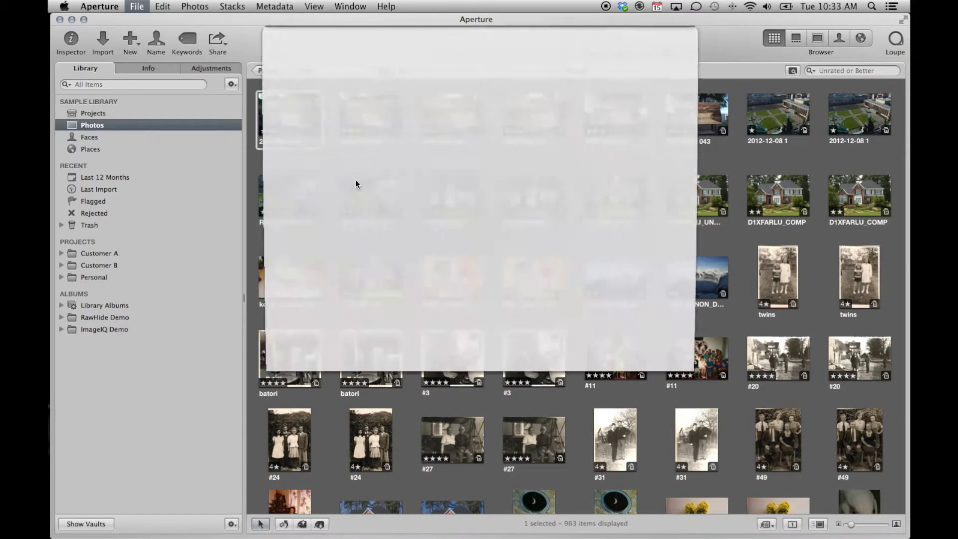
pyautogui.click(477, 192)
pyautogui.click(661, 389)
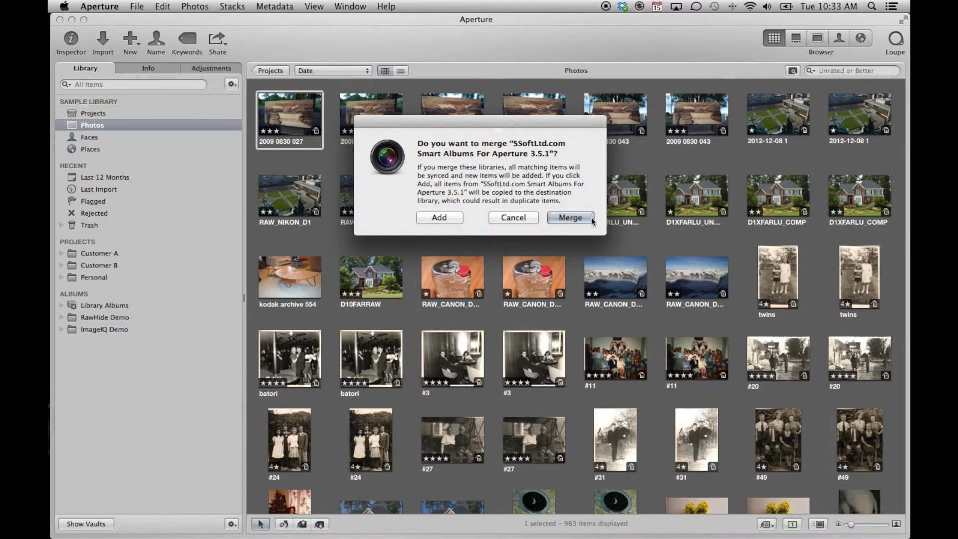
pyautogui.click(587, 220)
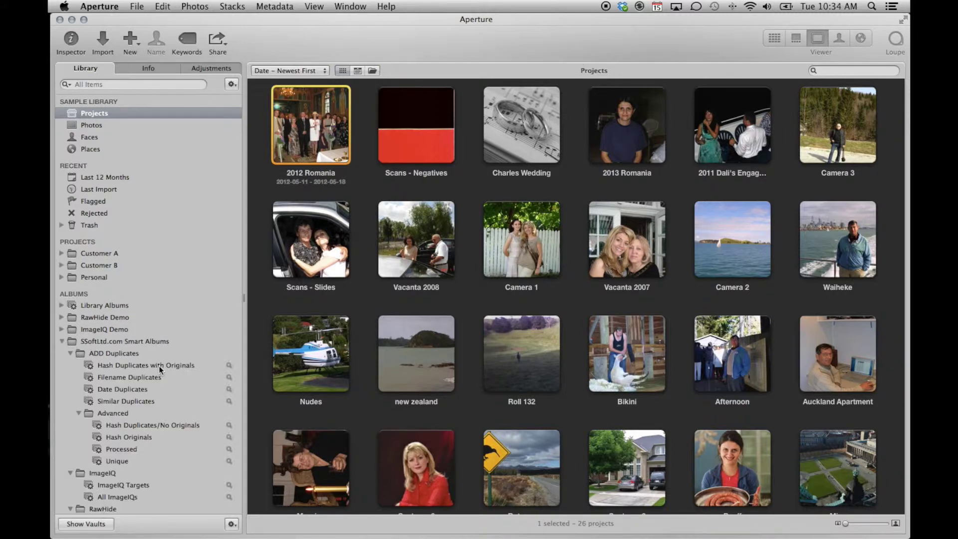
pyautogui.click(159, 366)
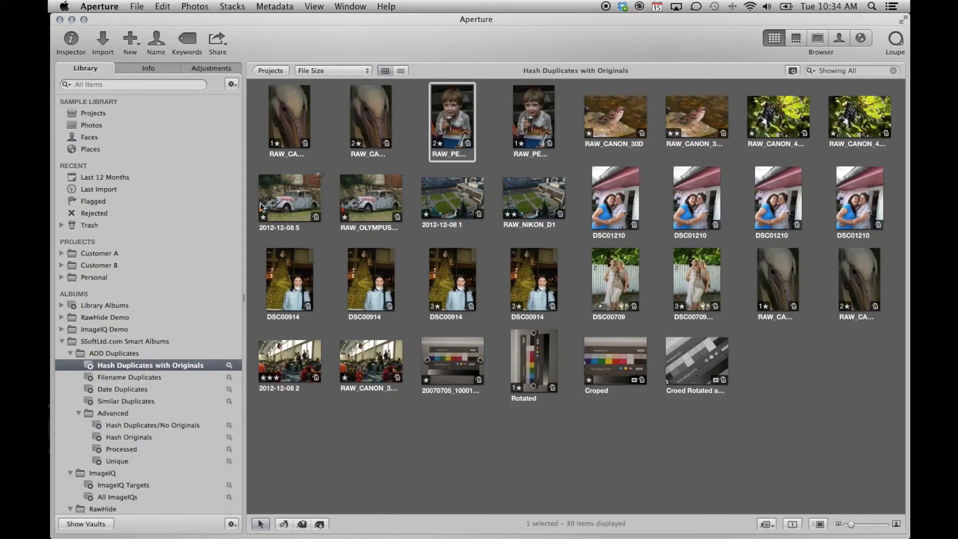
# Check the Hash Duplicates with Originals smart rules and show the first RAW_CANON_10D photo's info.
pyautogui.click(229, 365)
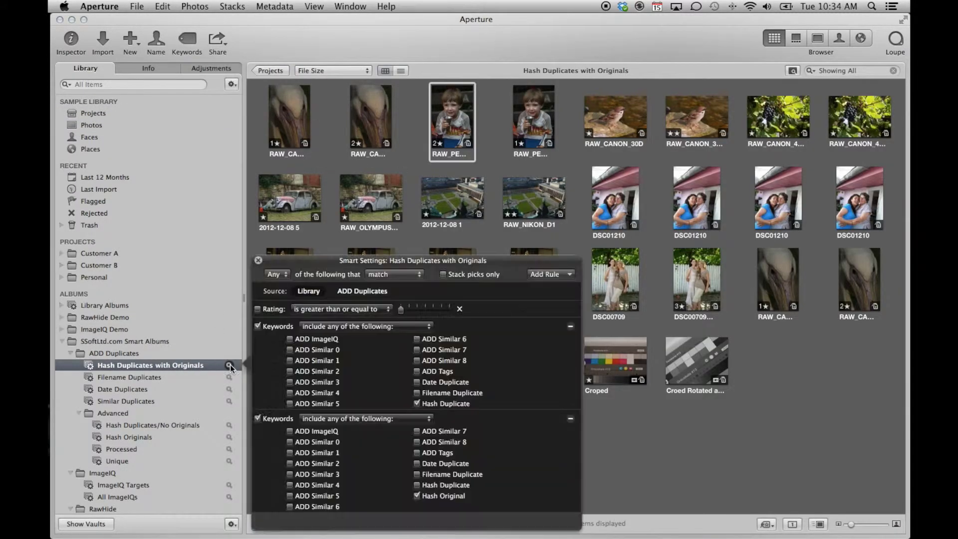
pyautogui.click(258, 259)
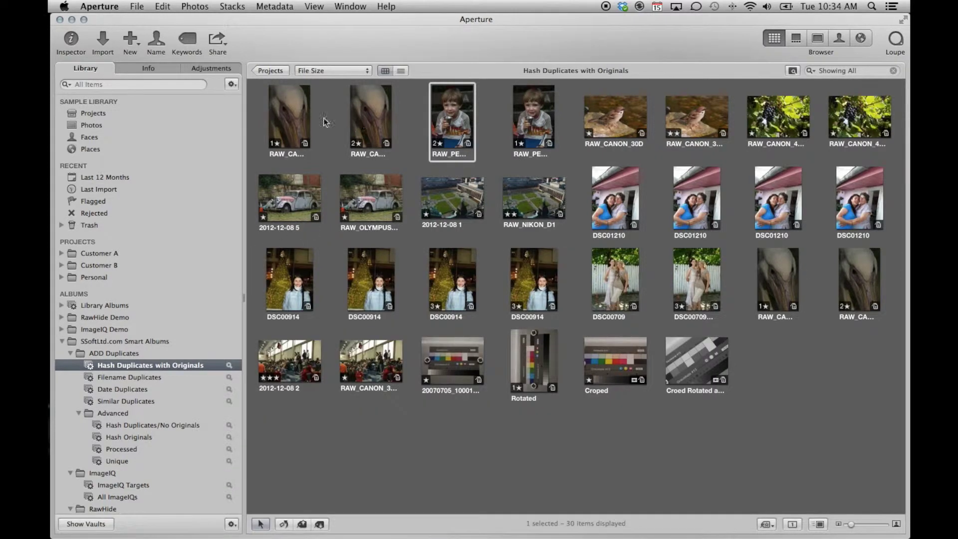
pyautogui.click(283, 112)
pyautogui.click(149, 70)
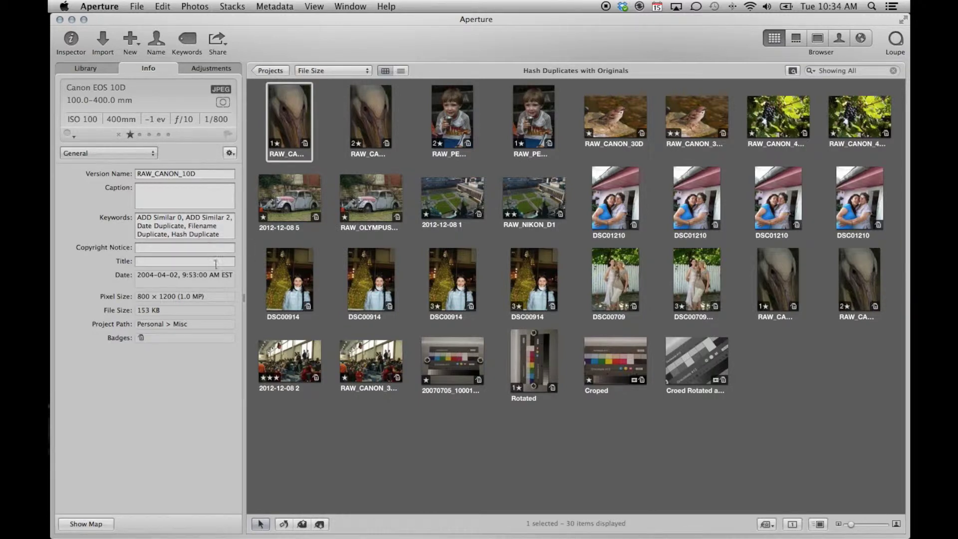
# Compare duplicate copies and delete the 1-star duplicate and the 1-star RAW_PE copy.
pyautogui.press('Right')
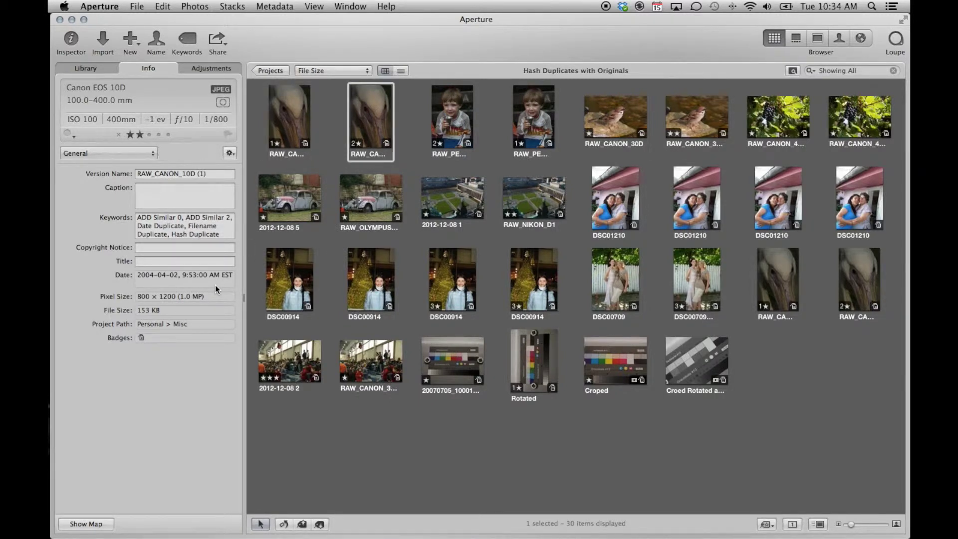
pyautogui.press('Left')
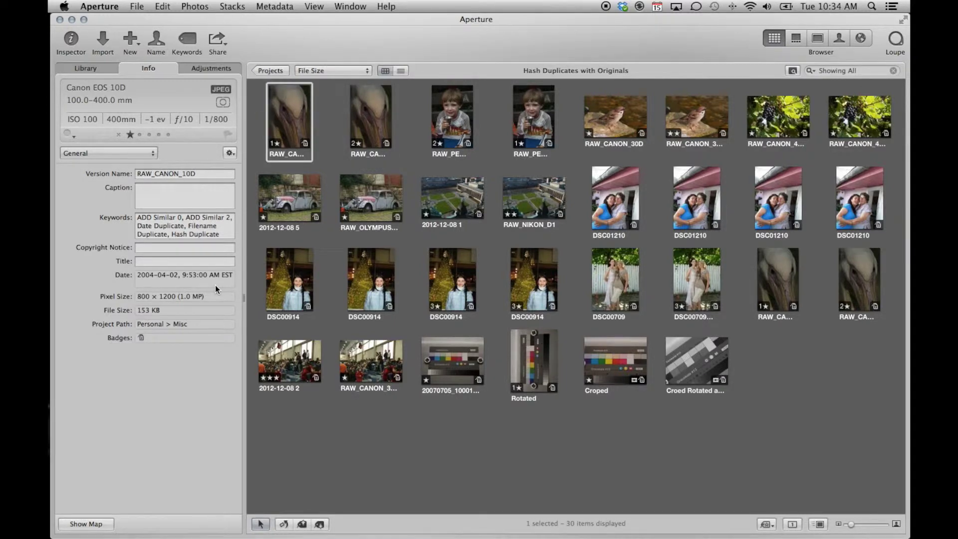
pyautogui.press('super+BackSpace')
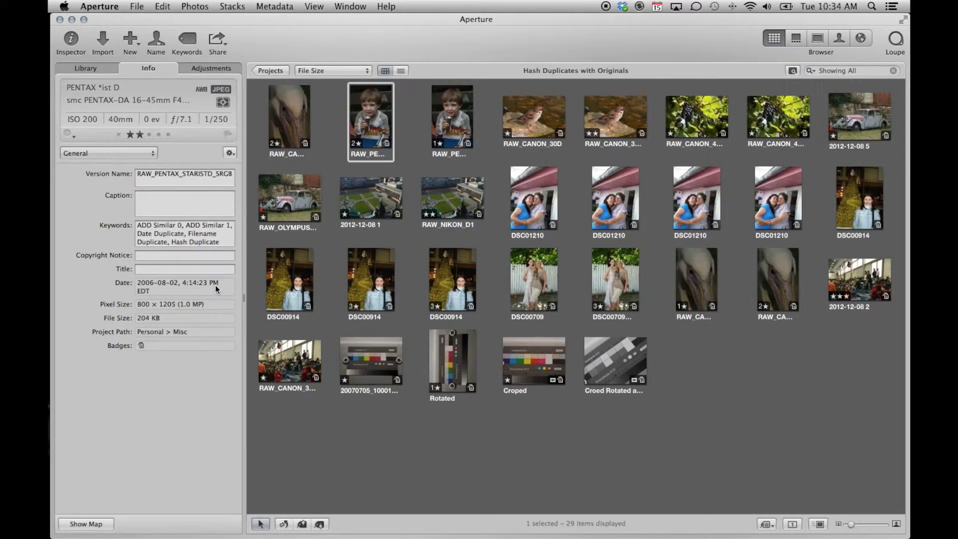
pyautogui.press('Right')
pyautogui.press('Left')
pyautogui.press('Right')
pyautogui.press('super+BackSpace')
# Delete the duplicate RAW_CANON_30D and RAW_CANON_4 copies.
pyautogui.press('Right')
pyautogui.press('Left')
pyautogui.press('Right')
pyautogui.press('Left')
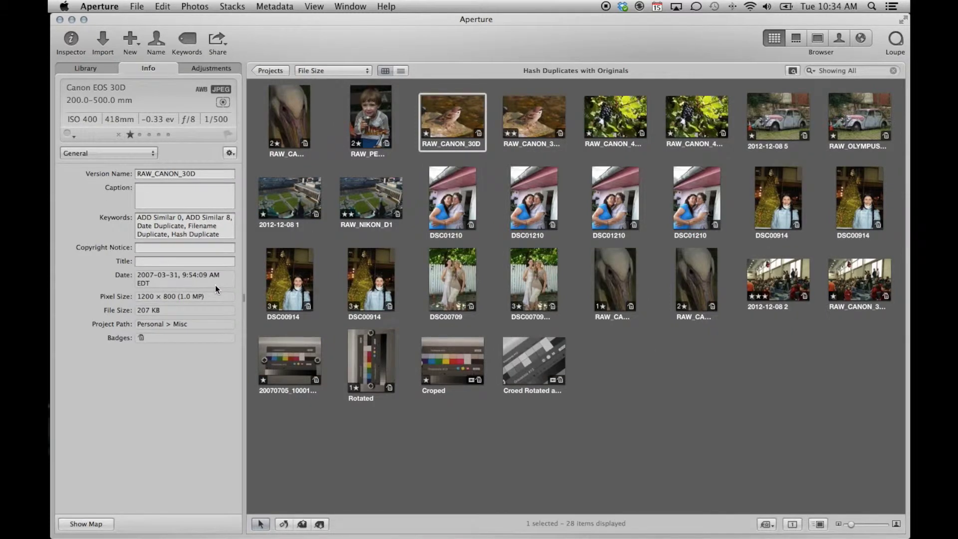
pyautogui.press('super+BackSpace')
pyautogui.press('Right')
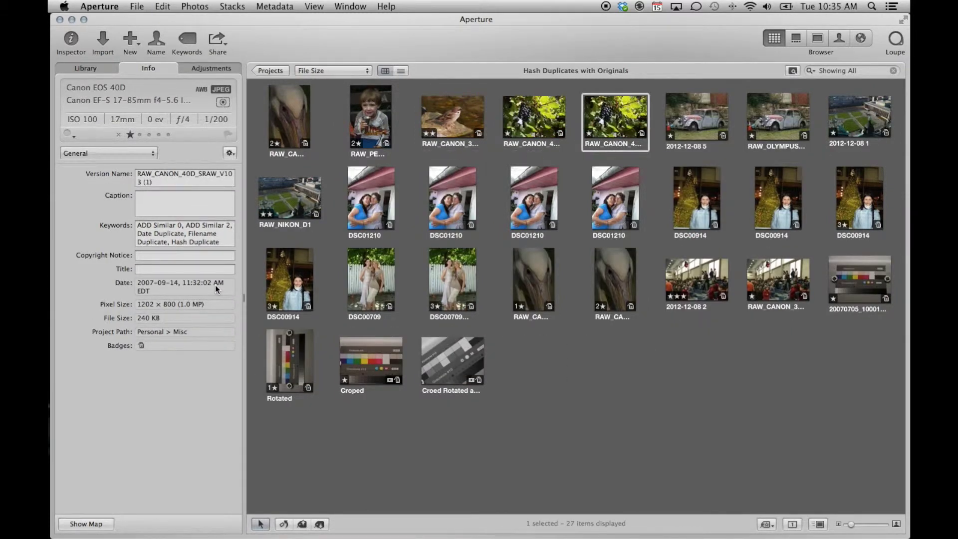
pyautogui.press('Left')
pyautogui.press('super+BackSpace')
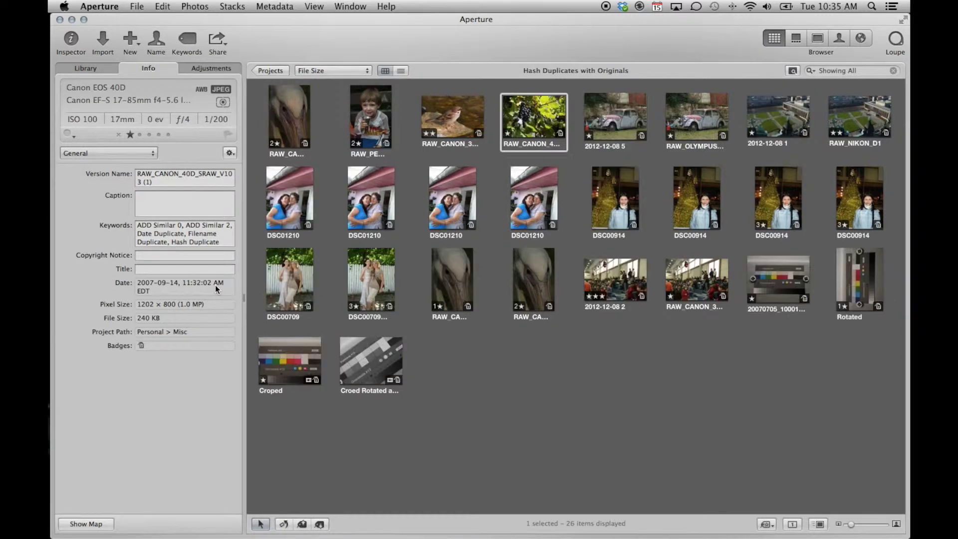
# Remove the three DSC01210 copies, leaving 23 photos, and open the Filename Duplicates album.
pyautogui.click(280, 208)
pyautogui.hotkey('shift', 'Right')
pyautogui.hotkey('shift', 'Right')
pyautogui.press('super+BackSpace')
pyautogui.press('Right')
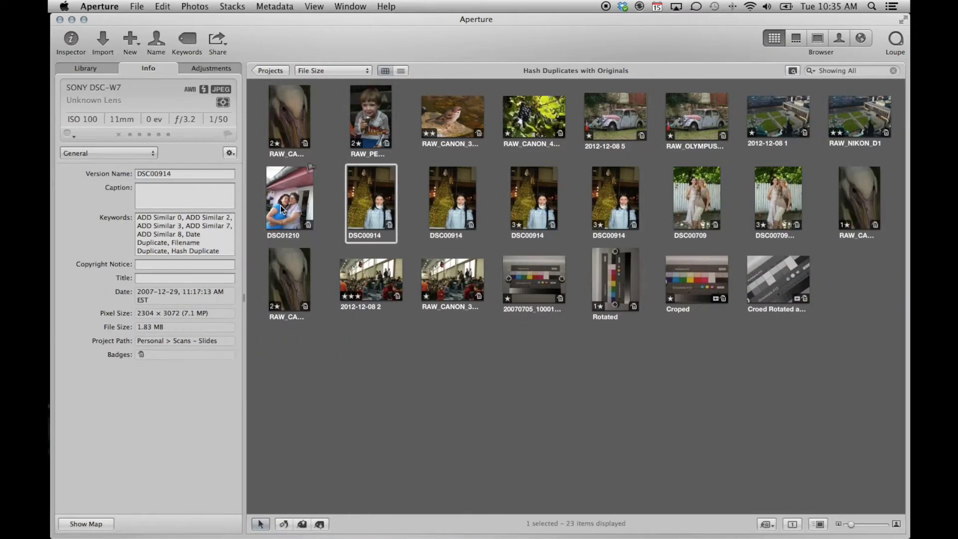
pyautogui.hotkey('ctrl', 'l')
pyautogui.click(156, 378)
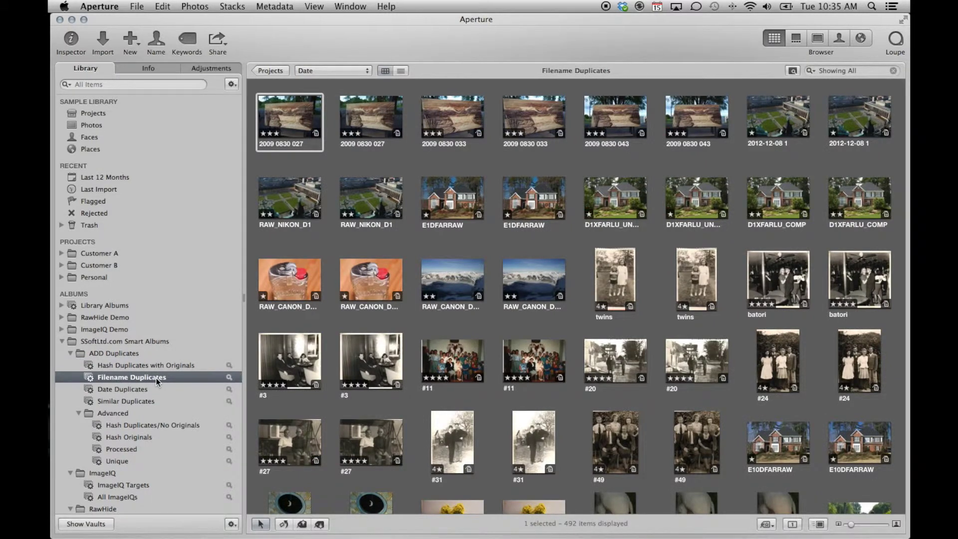
# Browse Date Duplicates, then review the 522-item Similar Duplicates album's smart rules and photo info.
pyautogui.click(137, 390)
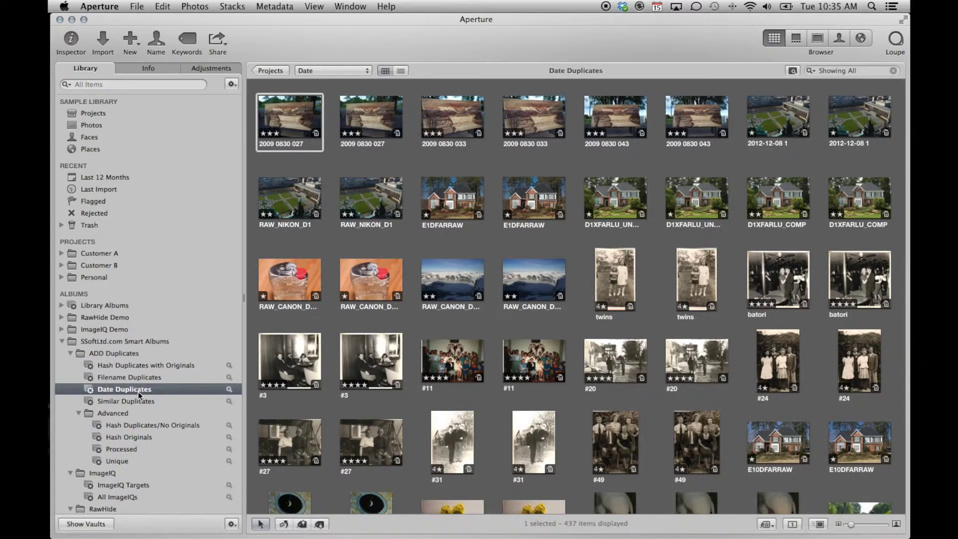
pyautogui.scroll(-1, 137, 391)
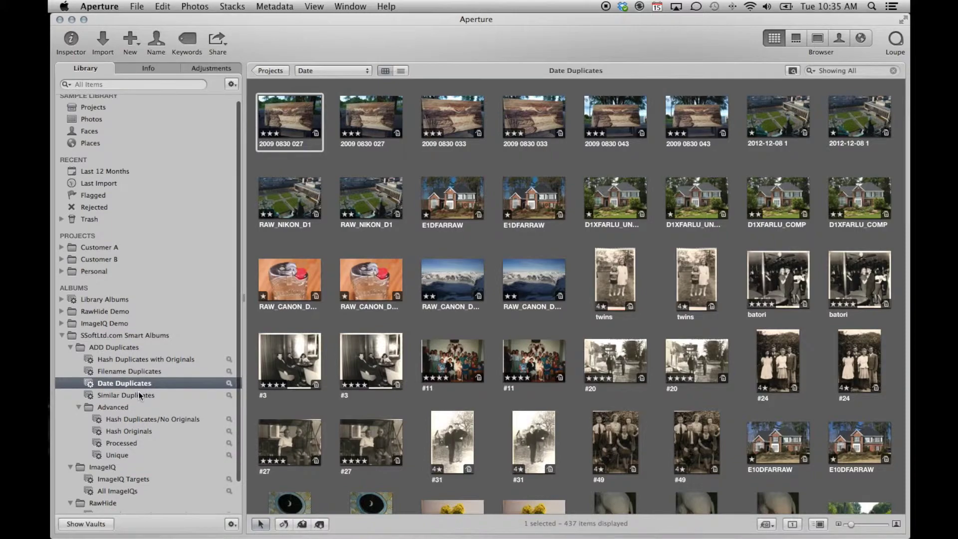
pyautogui.click(161, 394)
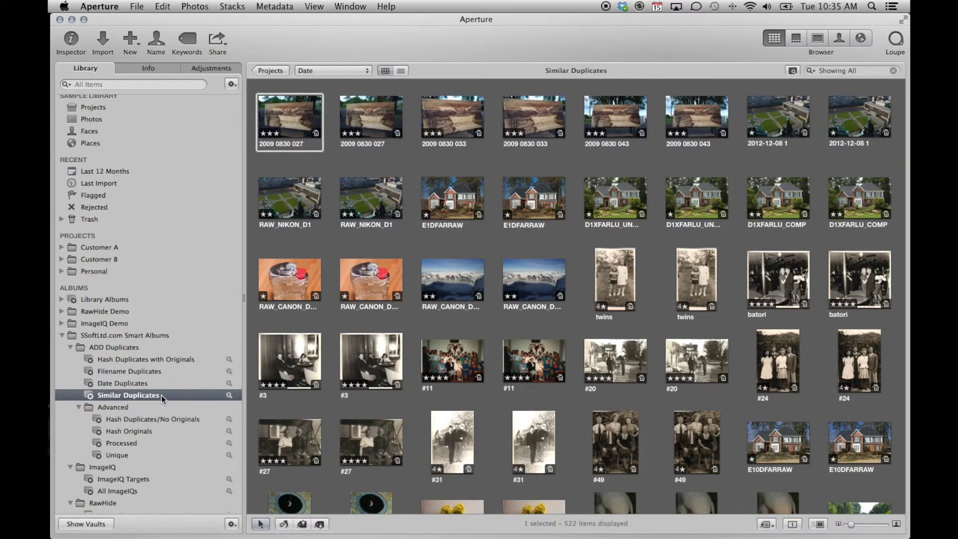
pyautogui.click(229, 395)
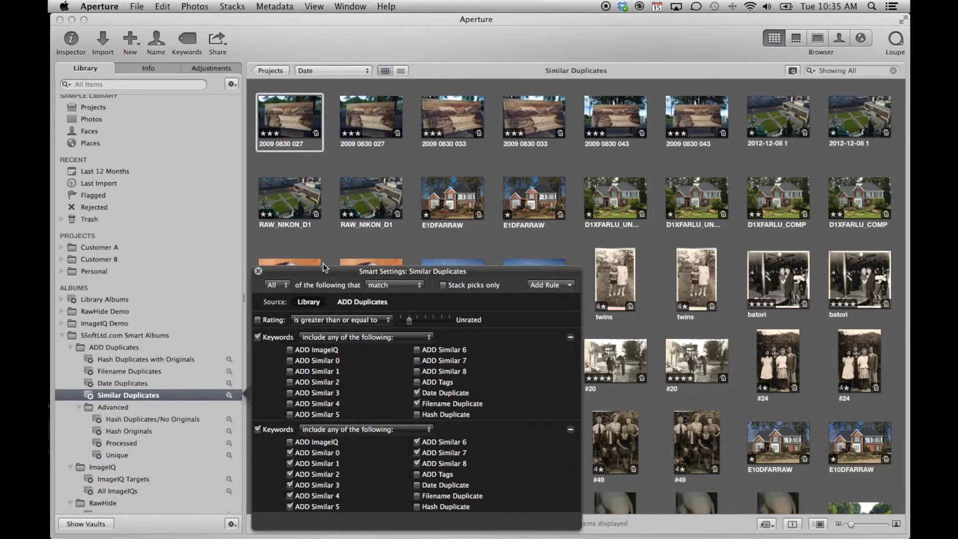
pyautogui.click(258, 271)
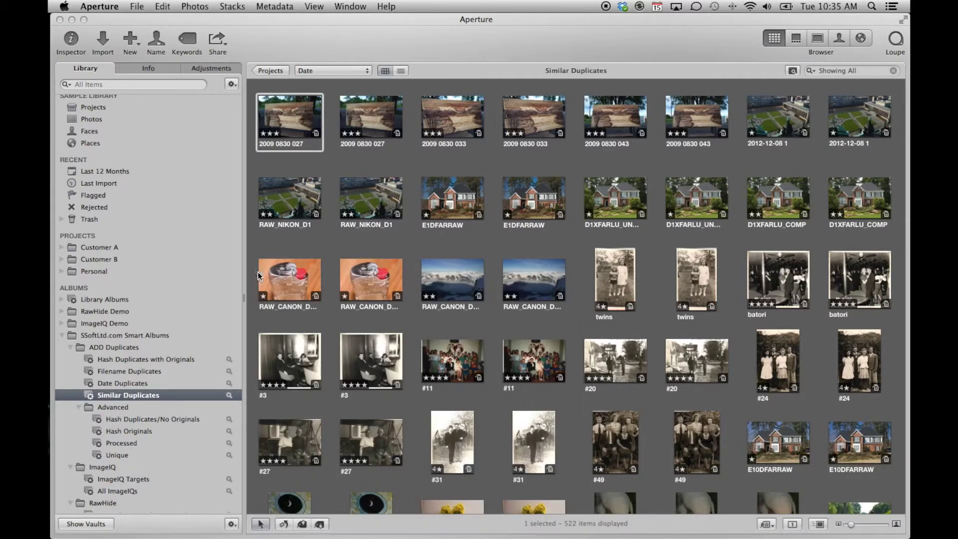
pyautogui.click(141, 70)
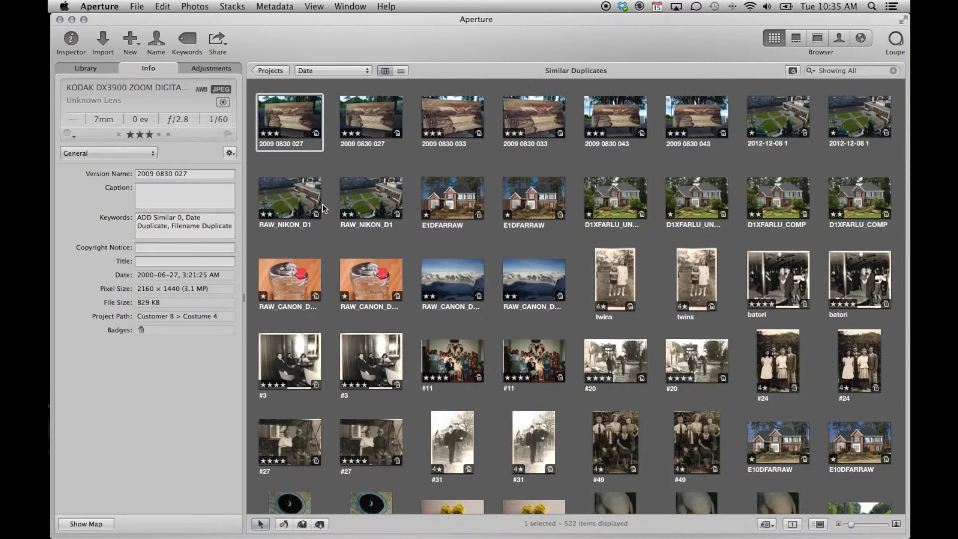
# Step through photos to 2012-12-08 1, tagged ADD Similar 0, ADD Similar 3, Date and Filename Duplicate.
pyautogui.press('Right')
pyautogui.press('Right')
pyautogui.press('Right')
pyautogui.press('Right')
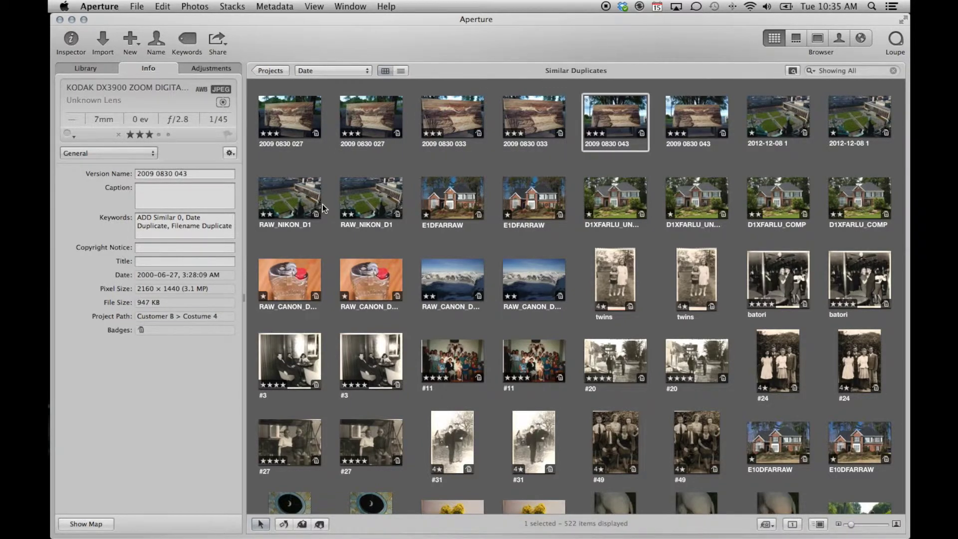
pyautogui.press('Right')
pyautogui.press('Right')
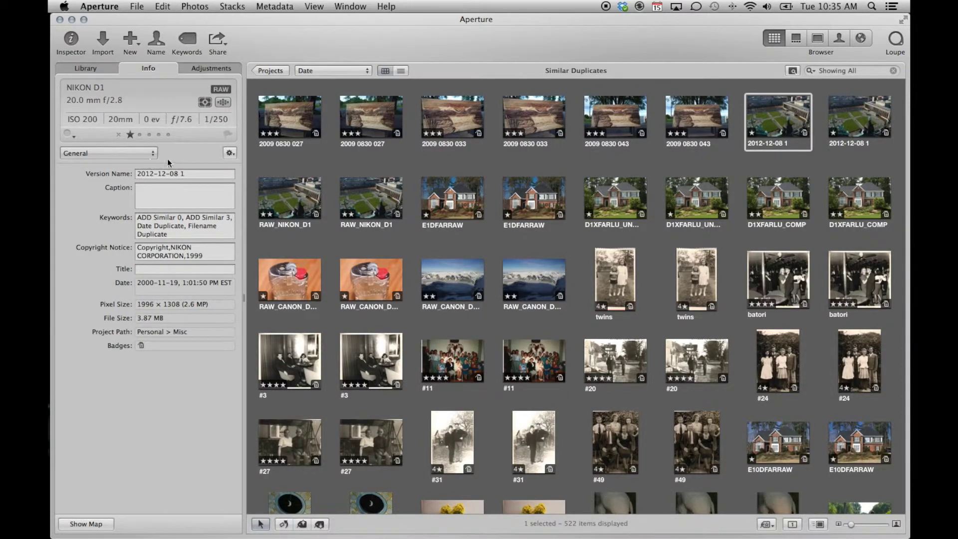
pyautogui.click(351, 7)
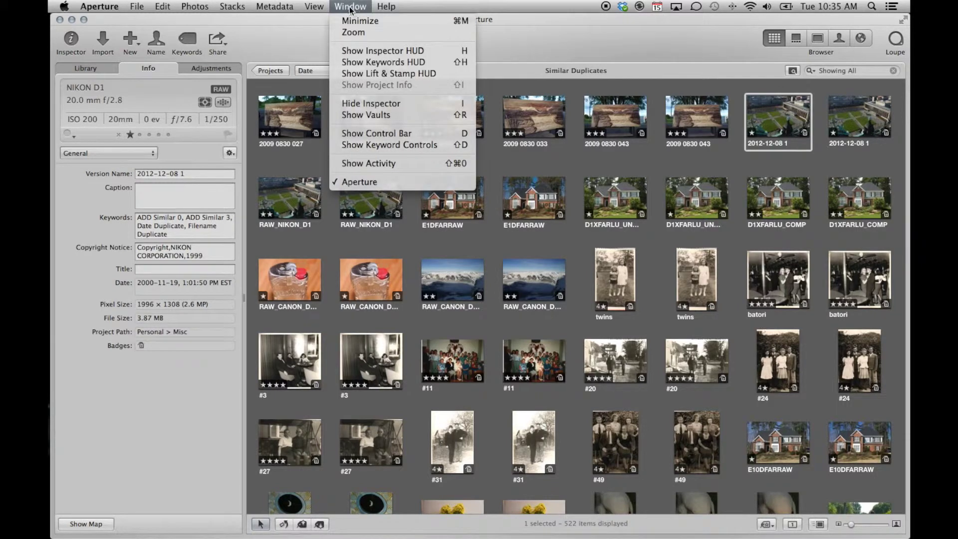
# Delete the ADD ImageIQ keyword group (ADD Similar keywords) from all versions.
pyautogui.click(382, 62)
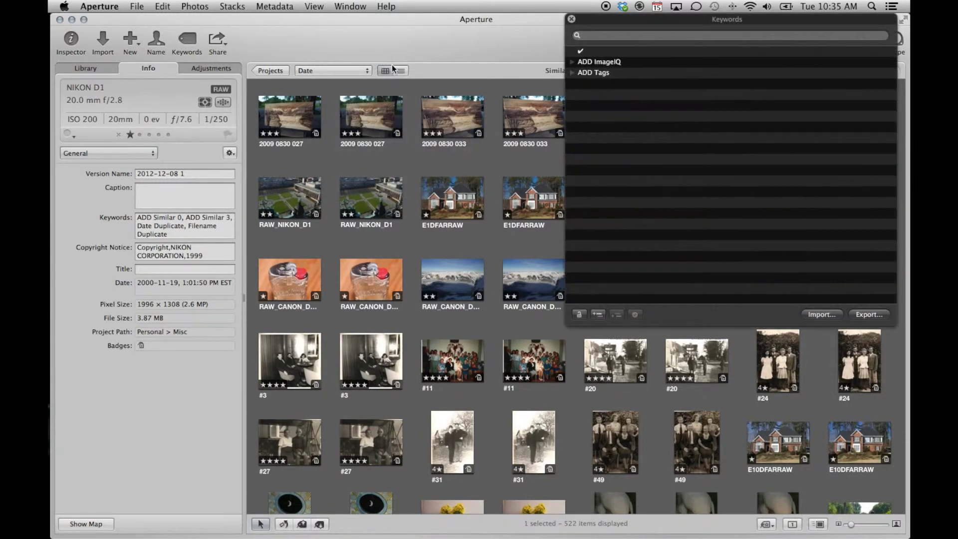
pyautogui.click(626, 64)
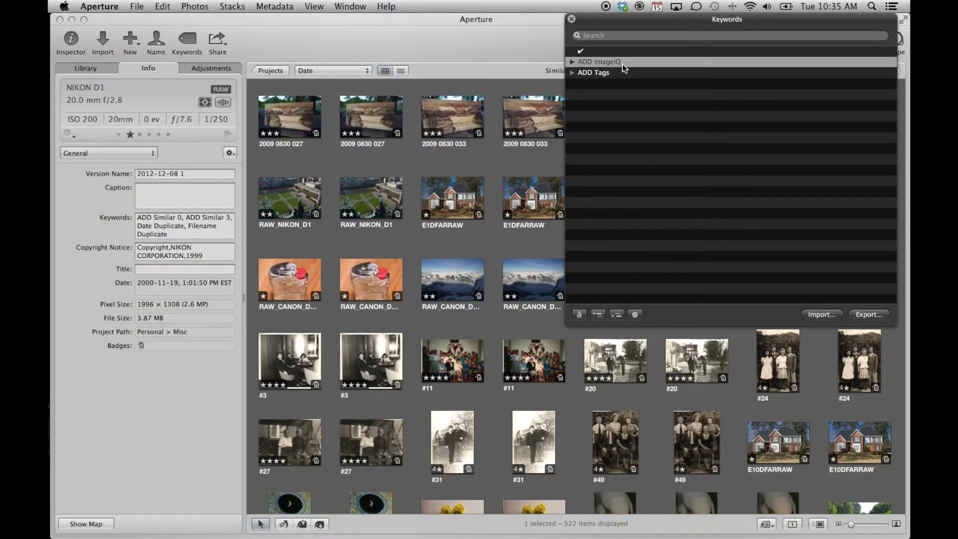
pyautogui.press('Delete')
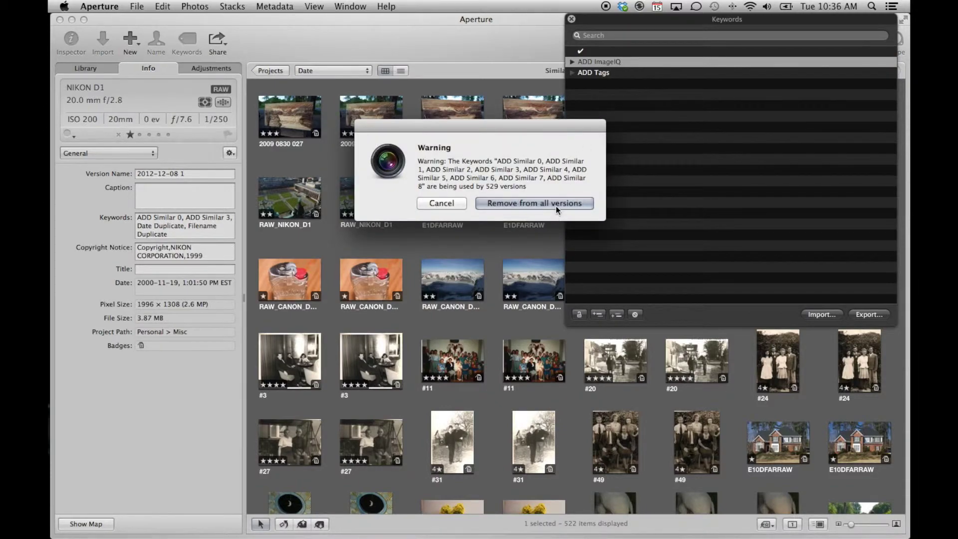
pyautogui.click(555, 204)
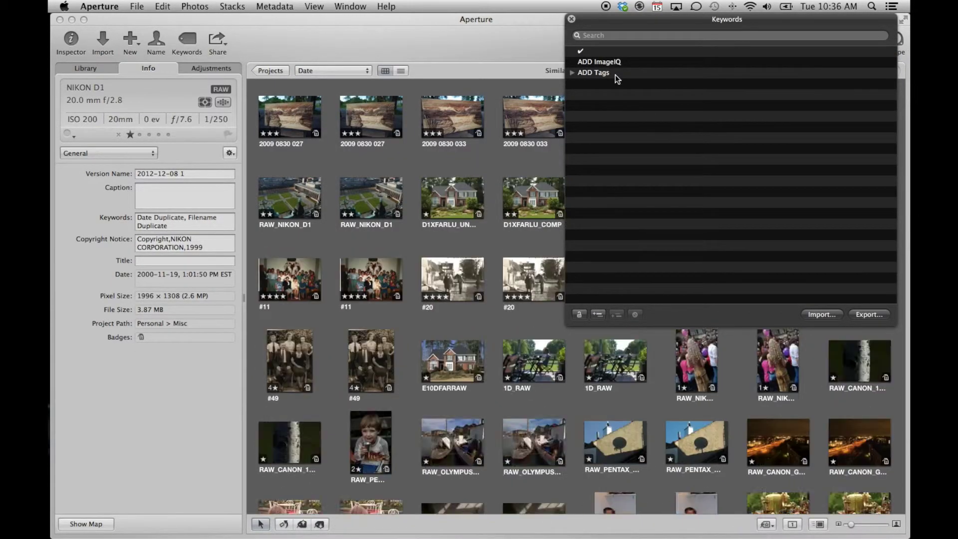
# Delete the ADD Tags group and the leftover ADD ImageIQ keyword, emptying the keyword list.
pyautogui.click(616, 73)
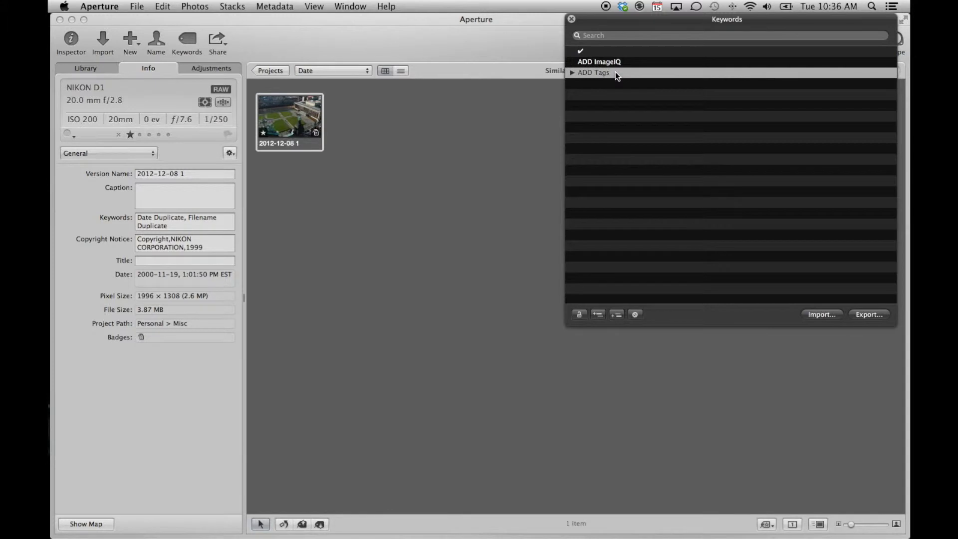
pyautogui.press('Delete')
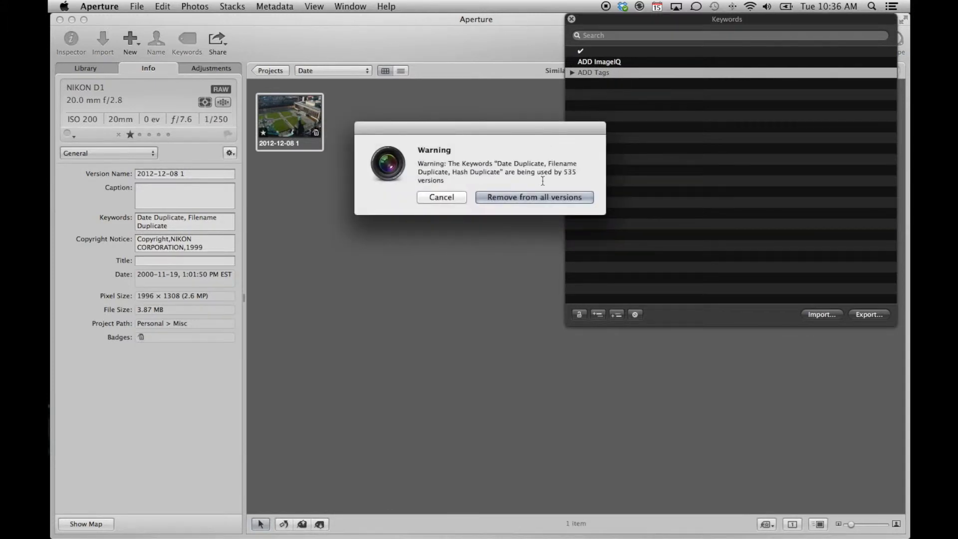
pyautogui.click(544, 198)
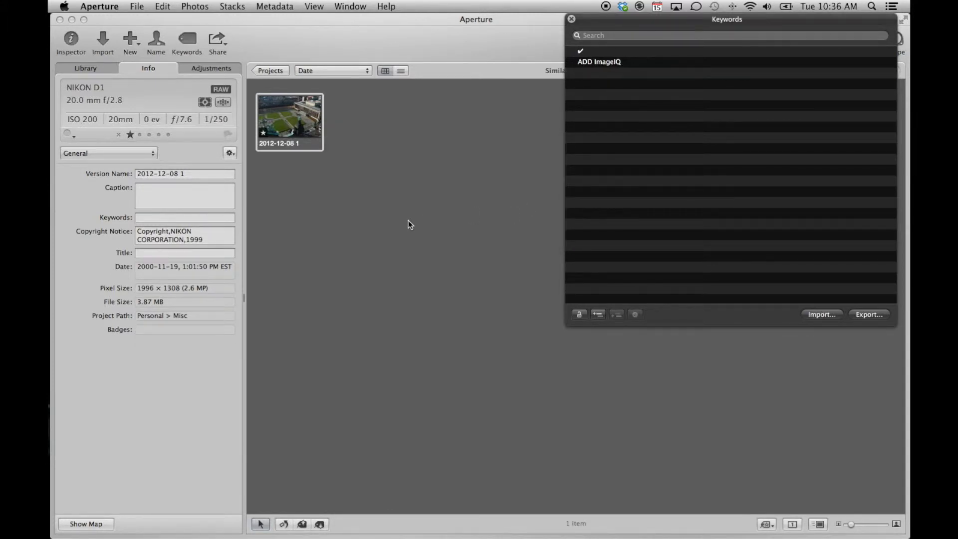
pyautogui.click(86, 68)
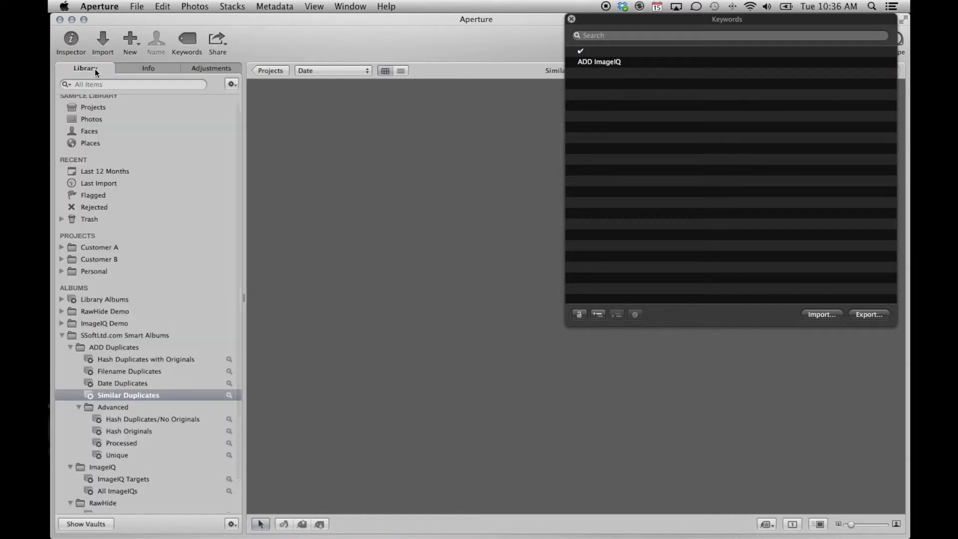
pyautogui.click(616, 62)
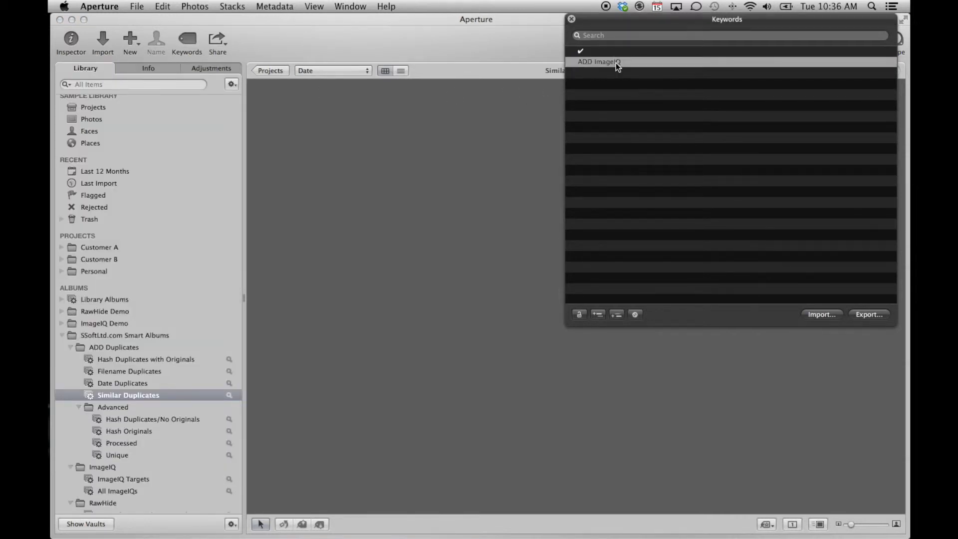
pyautogui.press('Delete')
pyautogui.click(352, 208)
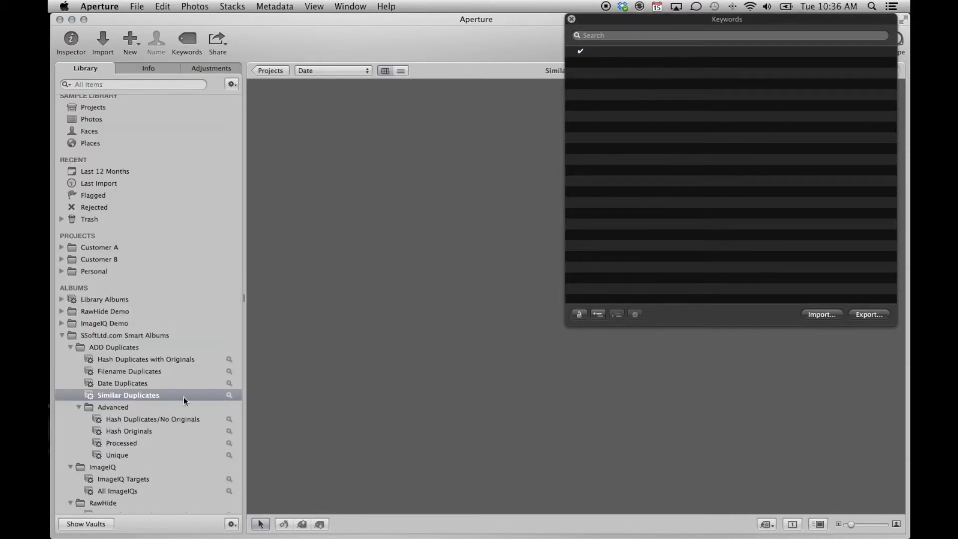
# Close the keyword panel and review the Hash Duplicates/No Originals and Hash Originals smart rules.
pyautogui.click(145, 408)
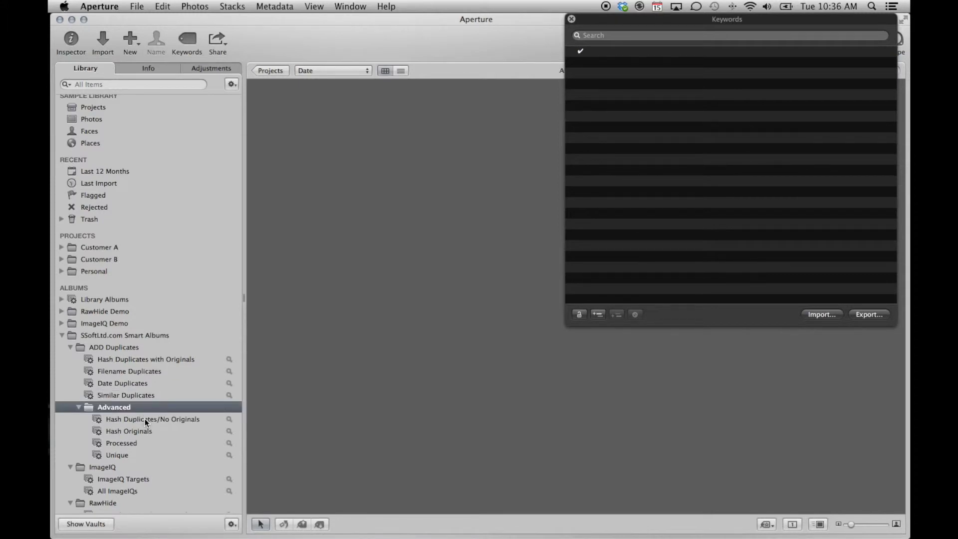
pyautogui.click(145, 420)
pyautogui.click(572, 20)
pyautogui.click(233, 419)
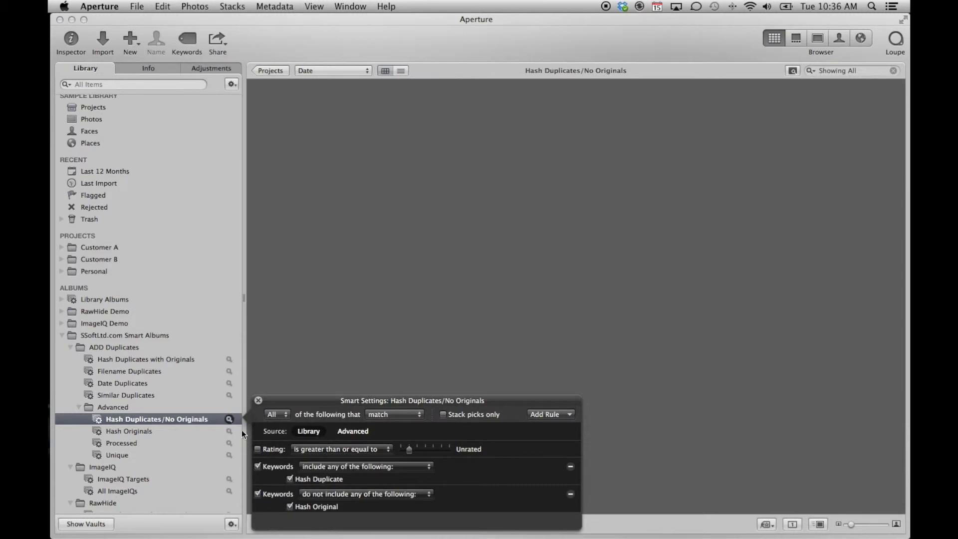
pyautogui.click(259, 401)
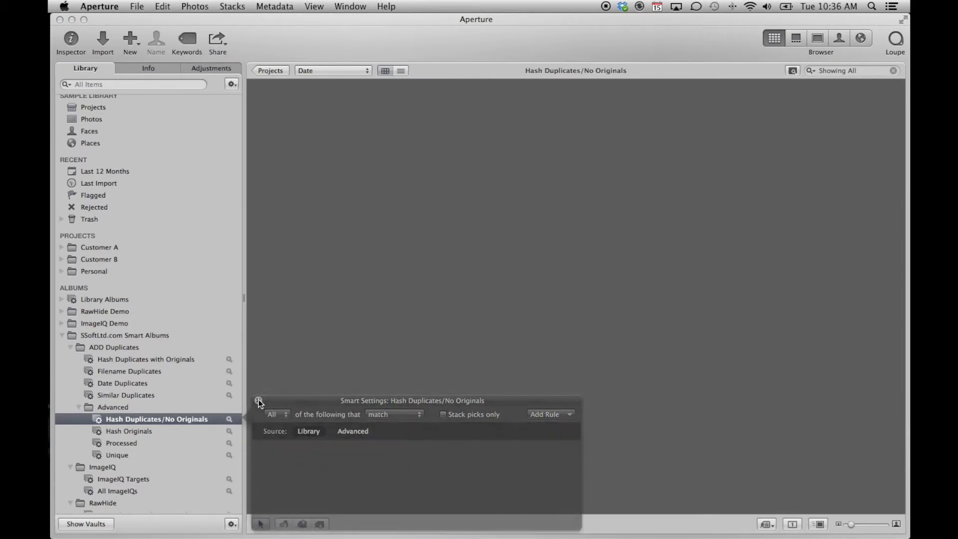
pyautogui.click(229, 431)
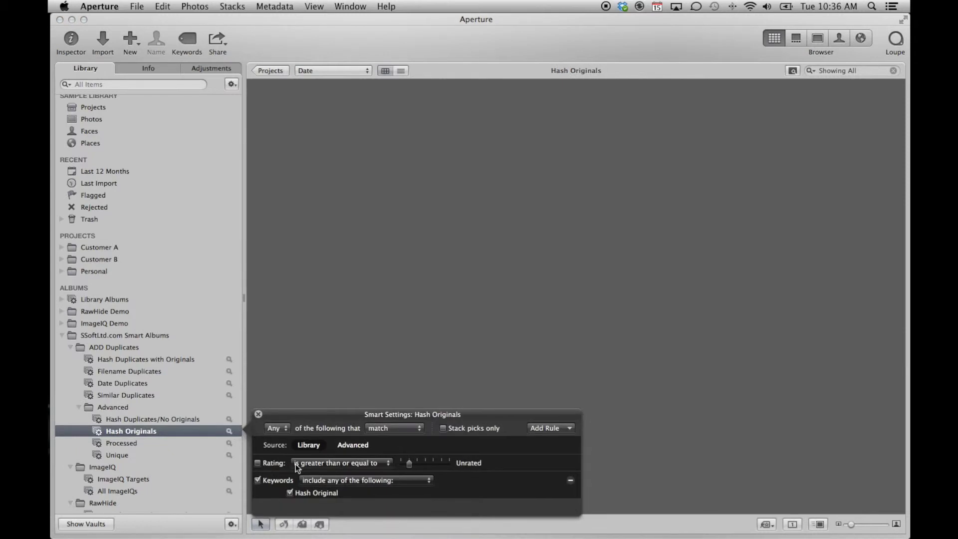
pyautogui.click(258, 415)
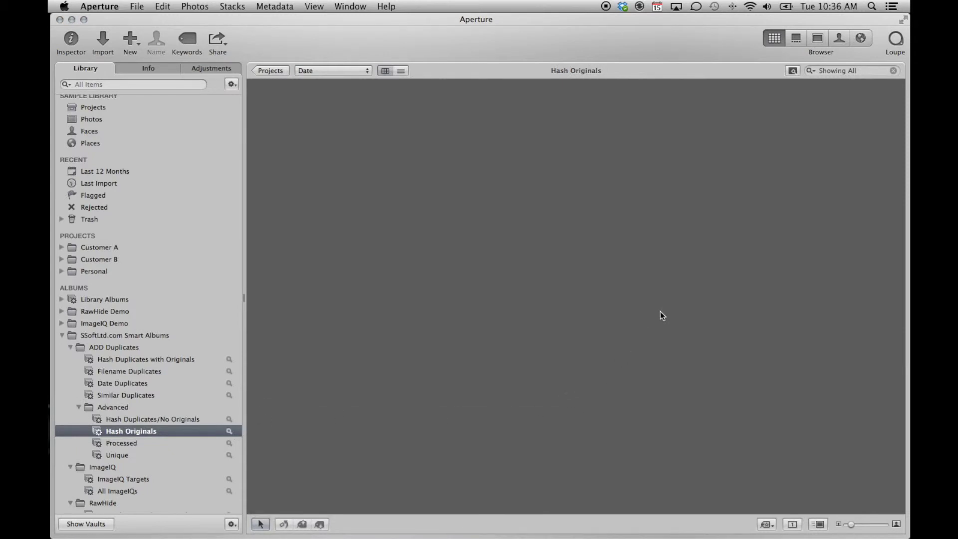